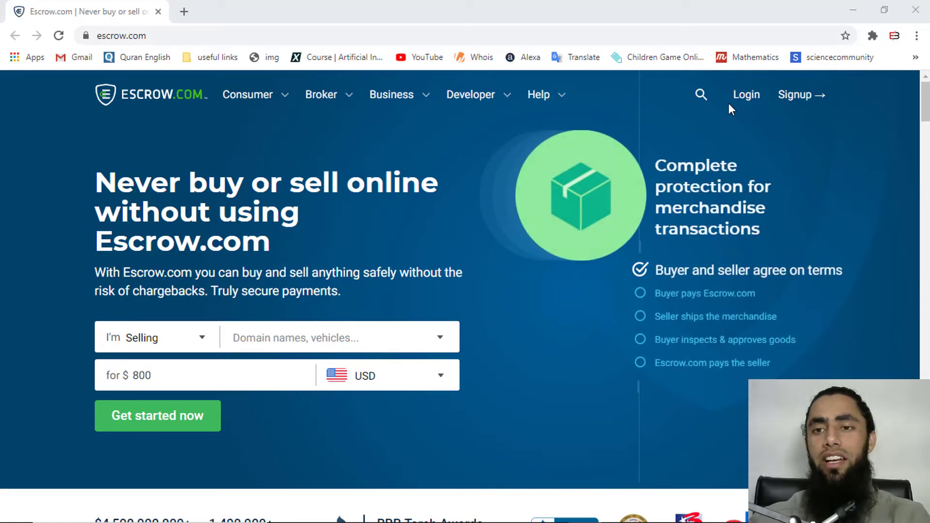
Log in to Escrow.com with the account email and password via Secure Login.
{"action": "left_click", "coordinate": [748, 99]}
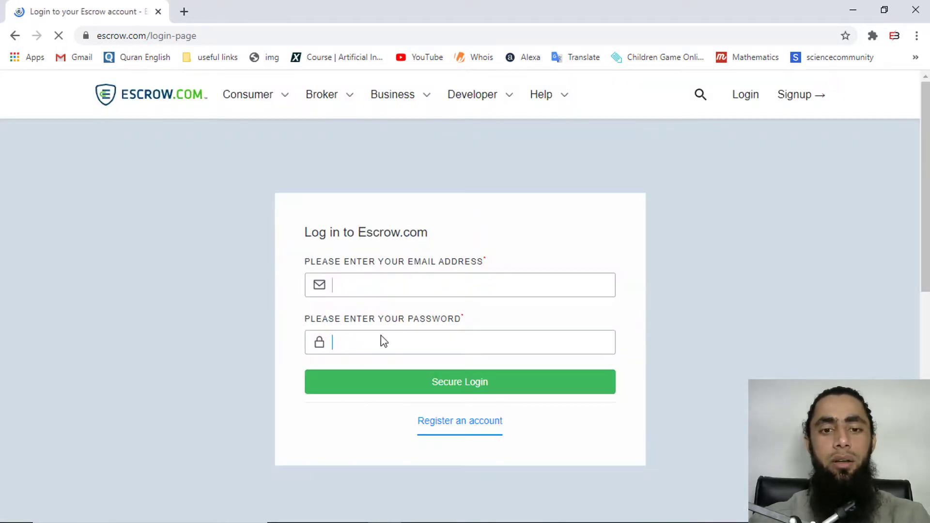
{"action": "left_click", "coordinate": [380, 335]}
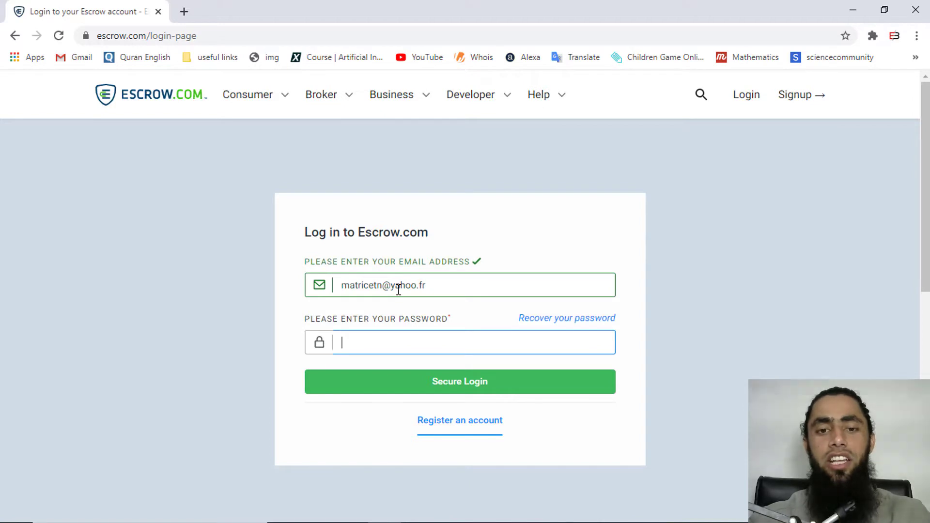
{"action": "left_click", "coordinate": [391, 344]}
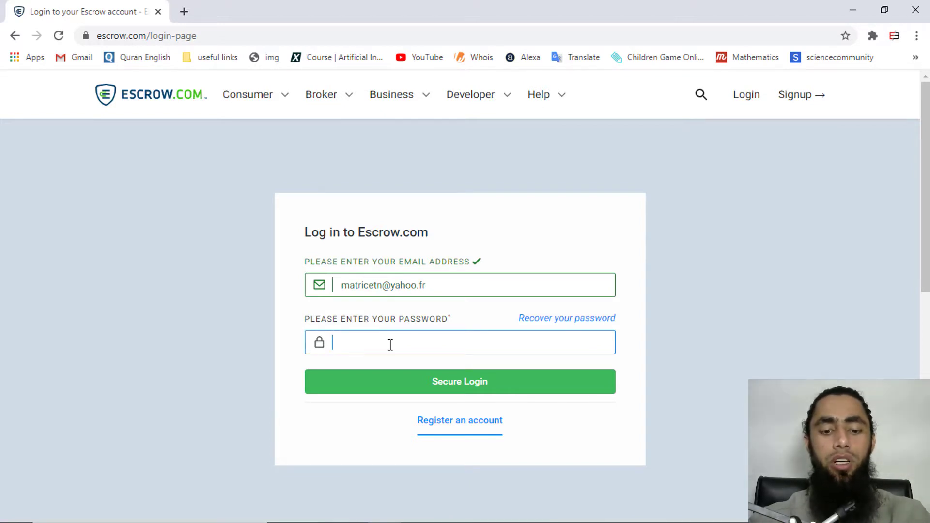
{"action": "key", "text": "ctrl+v"}
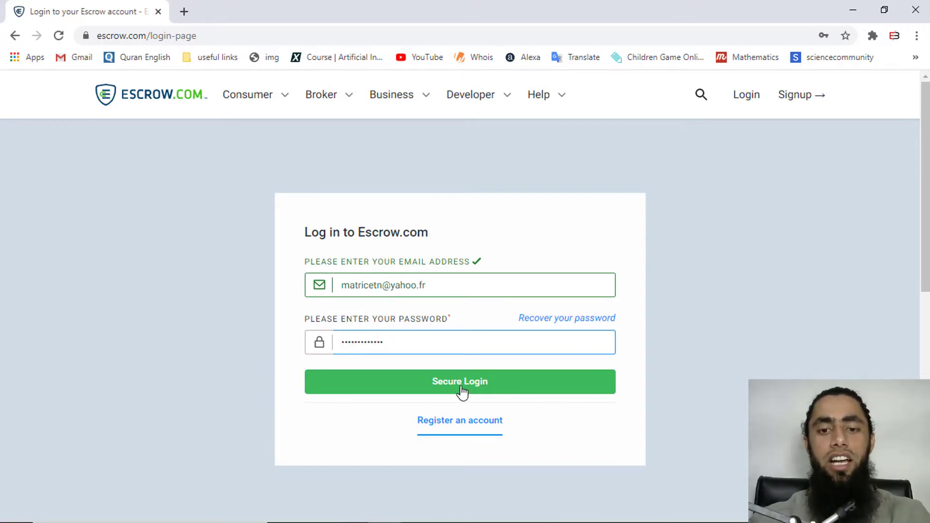
{"action": "left_click", "coordinate": [452, 386]}
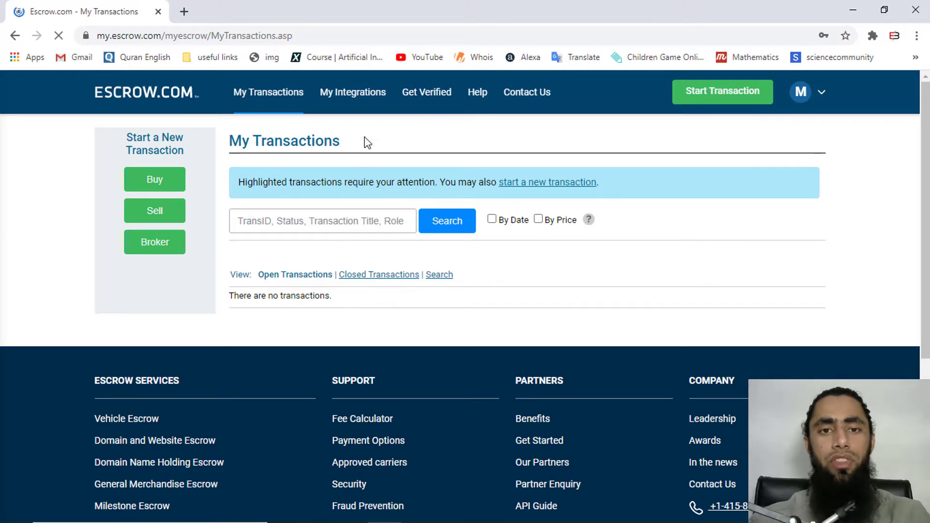
Go to My Integrations to reach the Create Button form.
{"action": "left_click", "coordinate": [345, 97]}
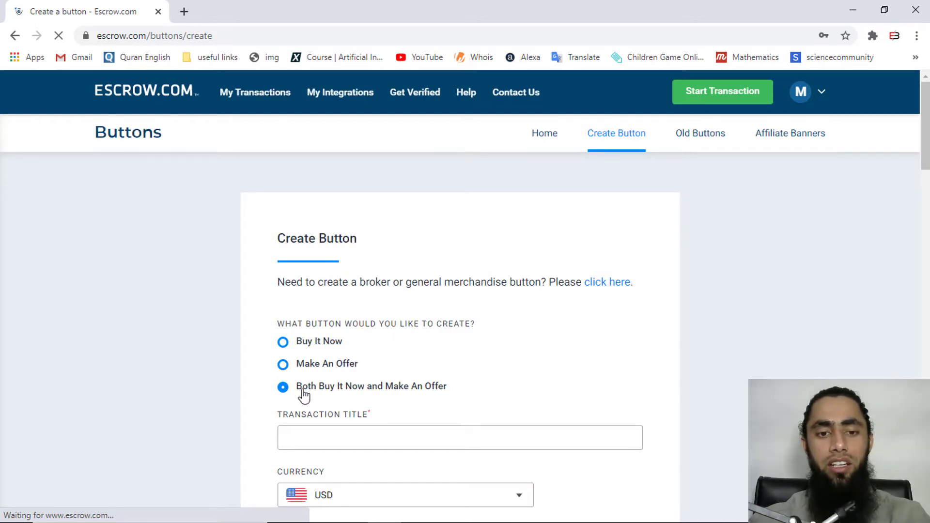
Make it a Buy It Now only button with transaction title 'Donation'.
{"action": "left_click", "coordinate": [283, 343]}
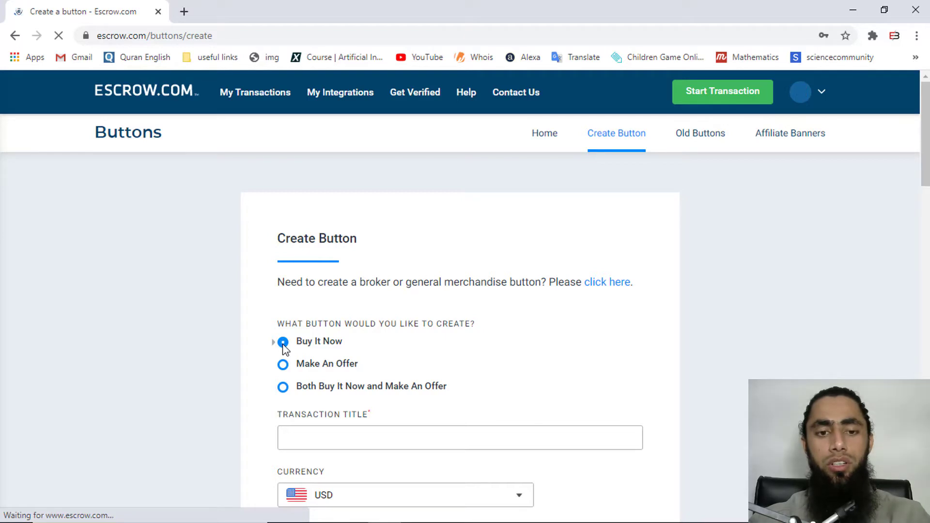
{"action": "scroll", "coordinate": [285, 349], "scroll_direction": "down", "scroll_amount": 4}
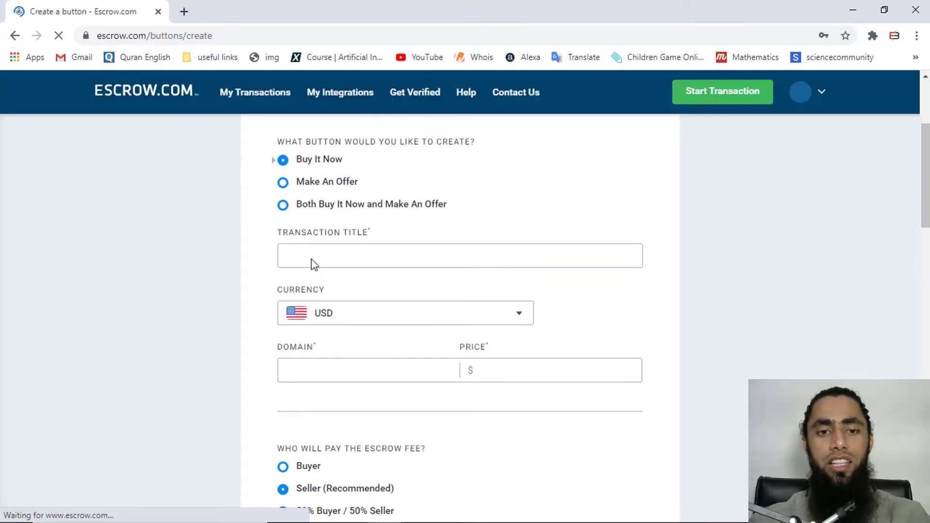
{"action": "left_click", "coordinate": [313, 255]}
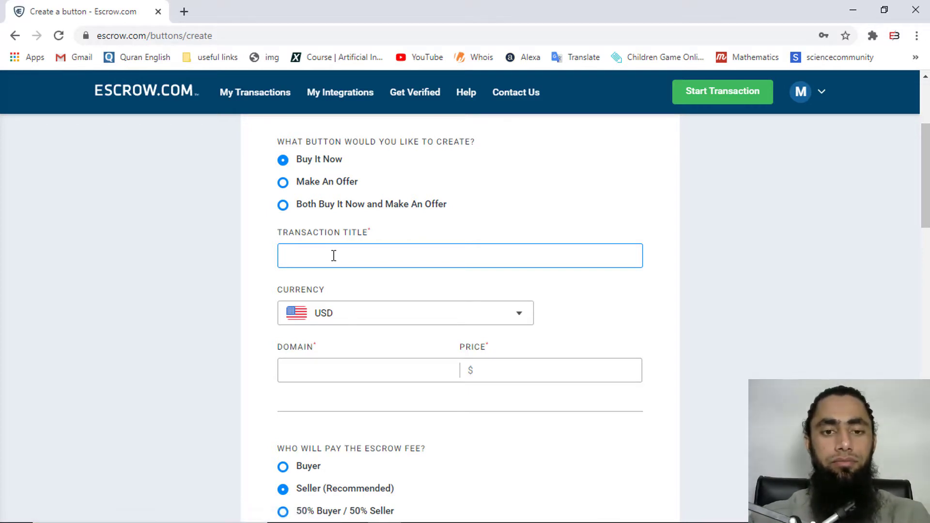
{"action": "type", "text": "Donation"}
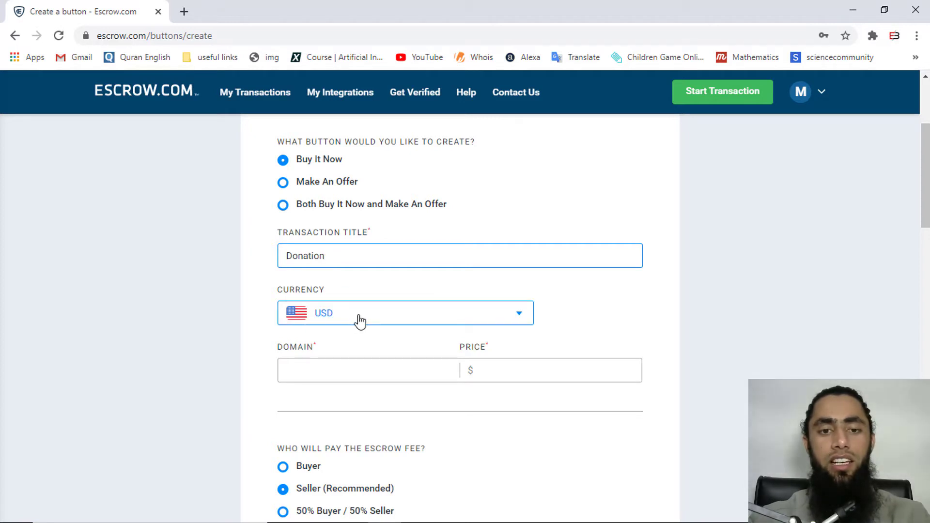
Check the Currency list and leave it on USD.
{"action": "scroll", "coordinate": [360, 320], "scroll_direction": "down", "scroll_amount": 3}
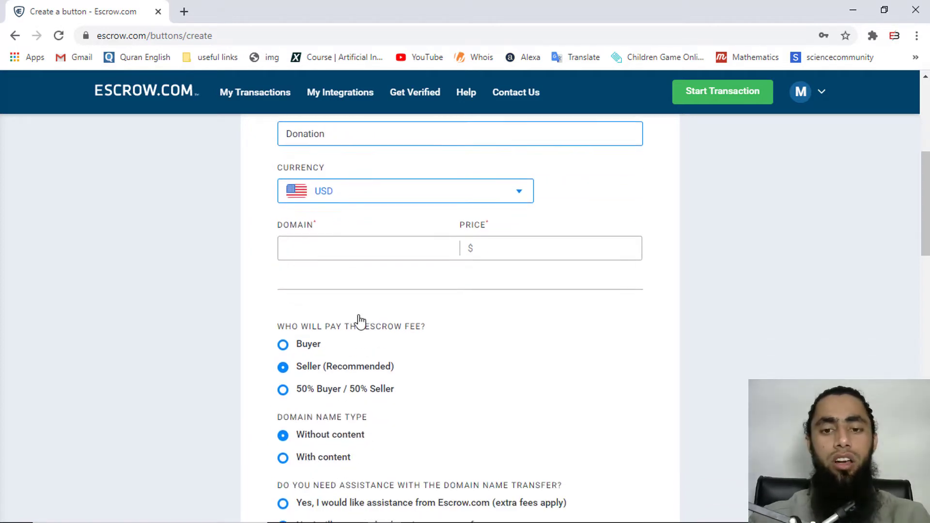
{"action": "left_click", "coordinate": [397, 211]}
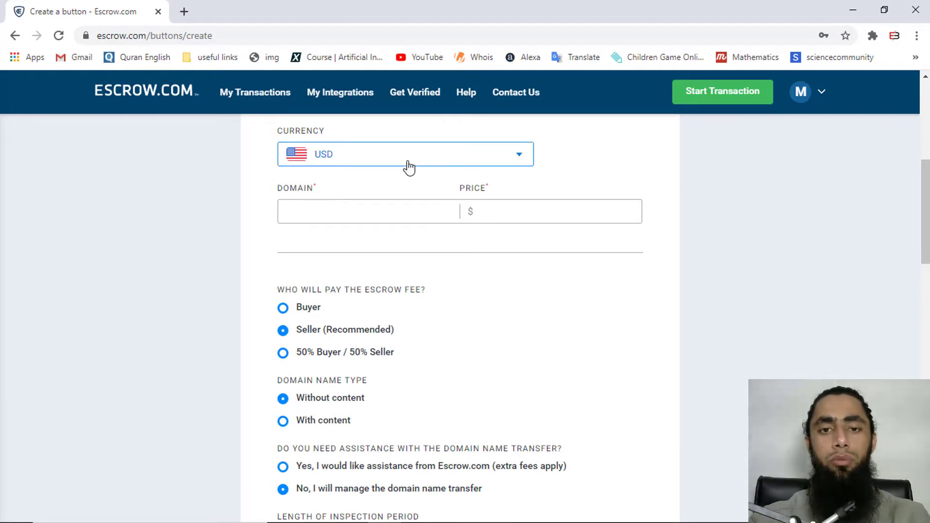
{"action": "left_click", "coordinate": [407, 162]}
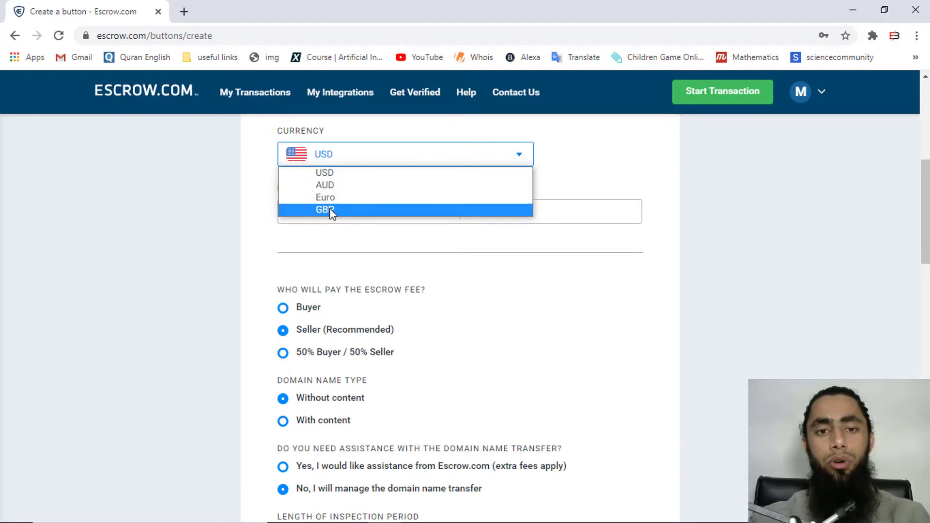
{"action": "left_click", "coordinate": [259, 235]}
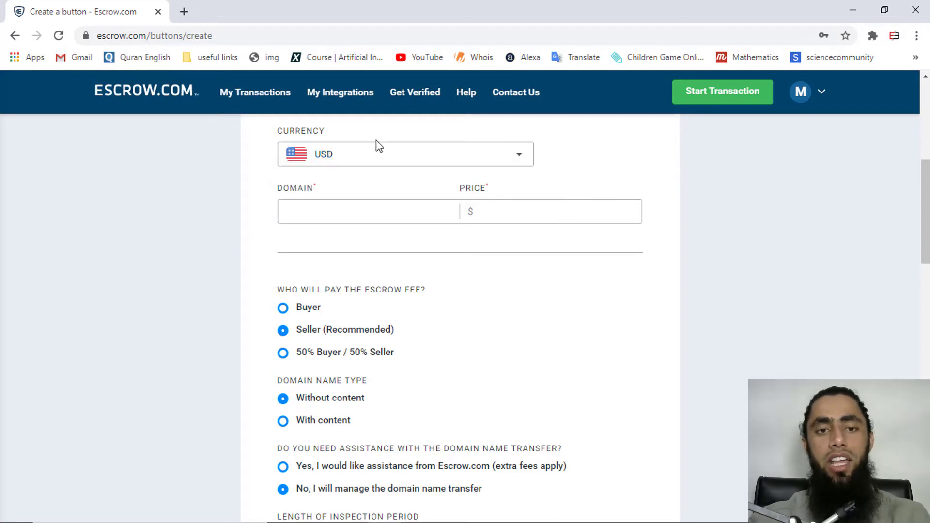
{"action": "left_click", "coordinate": [359, 214]}
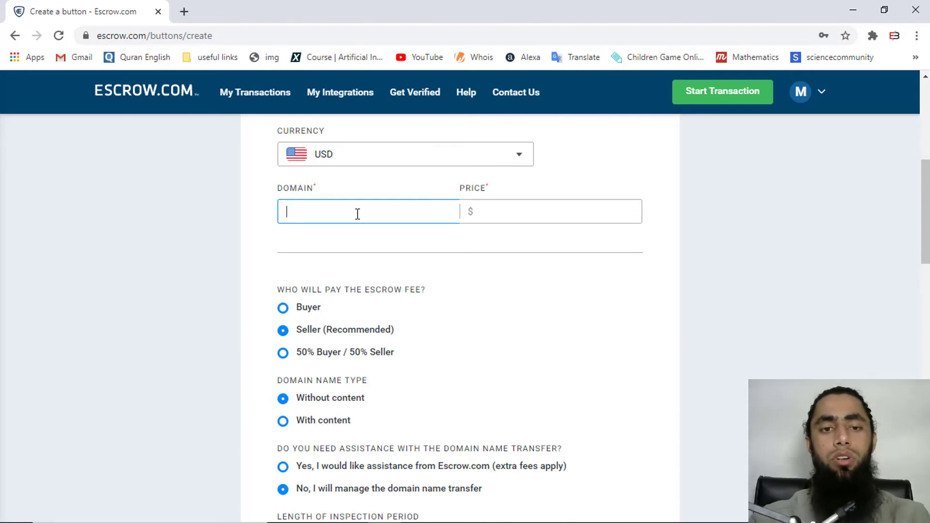
Enter keiwords.com as the domain and 5 as the price.
{"action": "type", "text": "keiwords.com"}
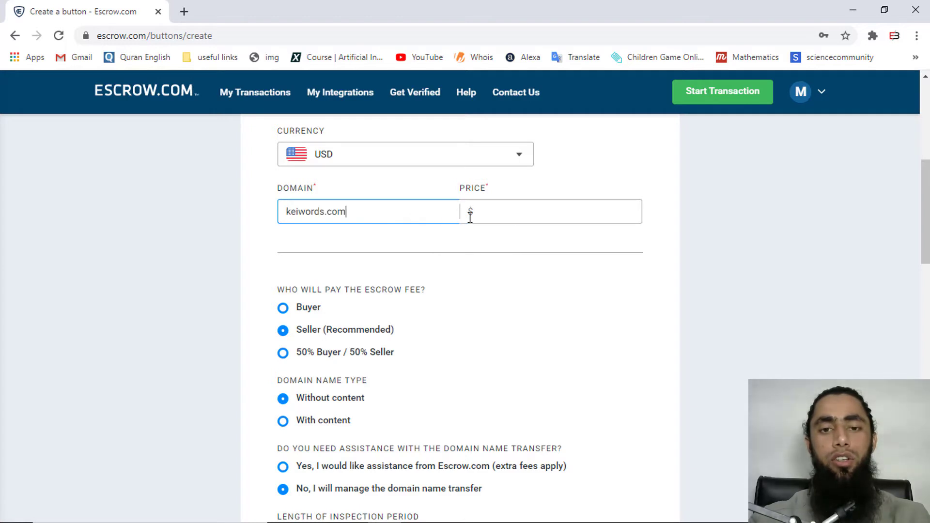
{"action": "left_click", "coordinate": [470, 215]}
{"action": "left_click", "coordinate": [514, 208]}
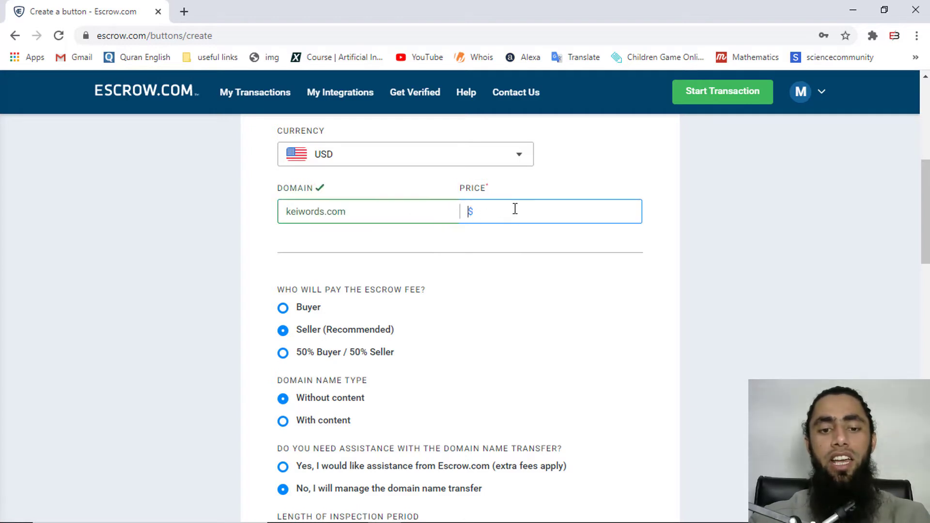
{"action": "type", "text": "5"}
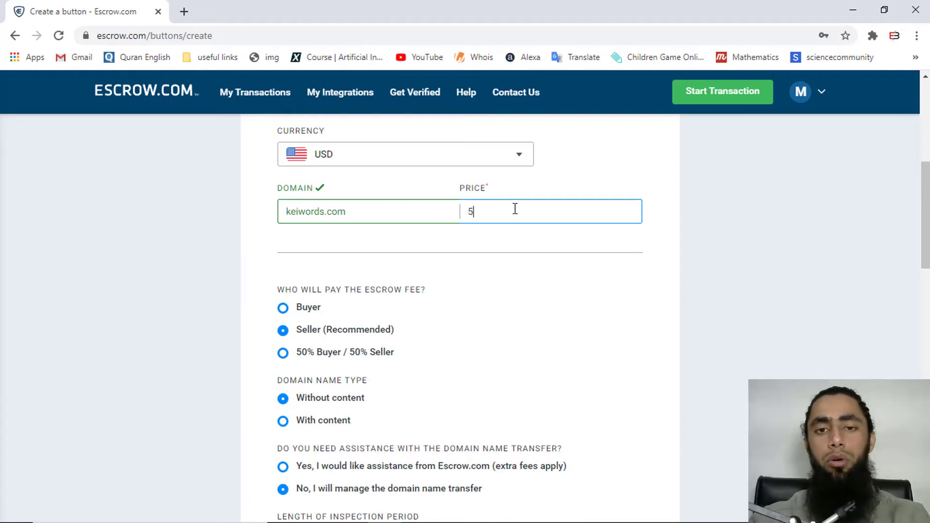
{"action": "scroll", "coordinate": [457, 338], "scroll_direction": "down", "scroll_amount": 1}
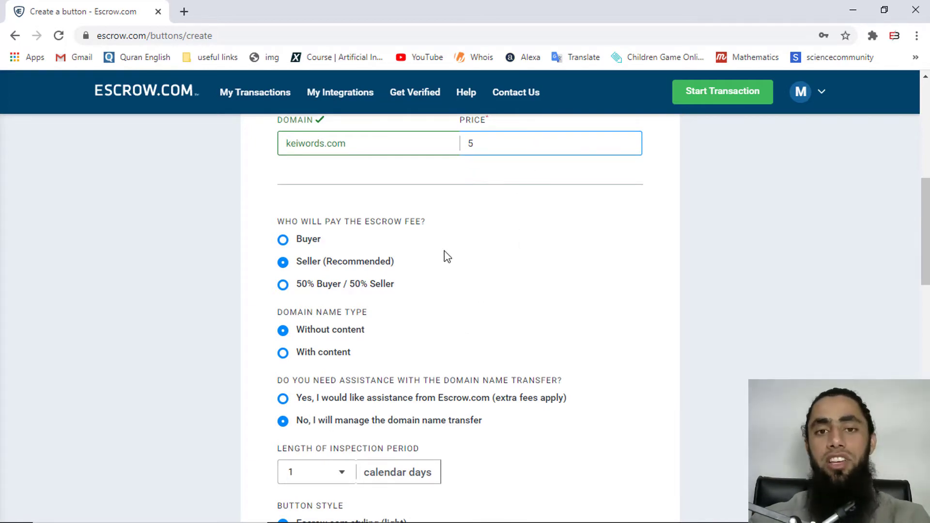
Set Buyer as the party paying the escrow fee instead of Seller.
{"action": "left_click", "coordinate": [283, 242]}
{"action": "left_click", "coordinate": [284, 263]}
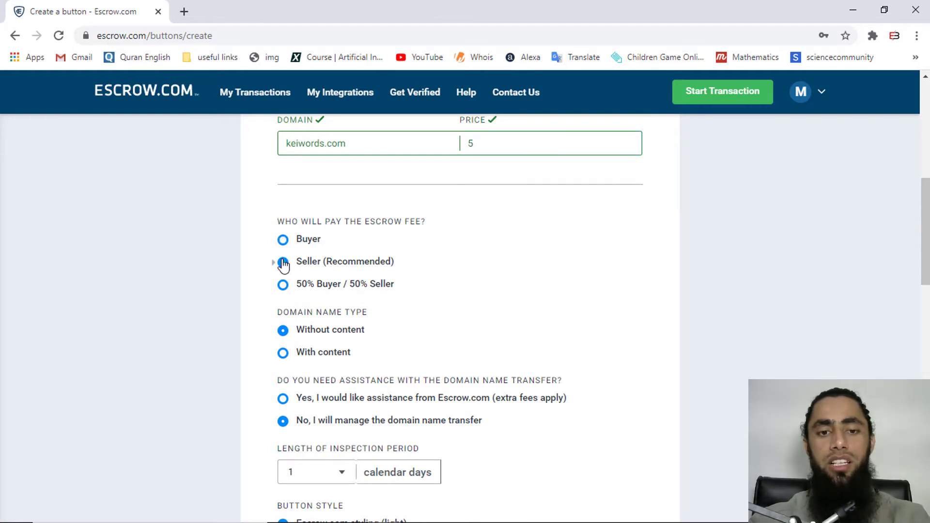
{"action": "scroll", "coordinate": [373, 297], "scroll_direction": "down", "scroll_amount": 1}
{"action": "scroll", "coordinate": [376, 298], "scroll_direction": "down", "scroll_amount": 2}
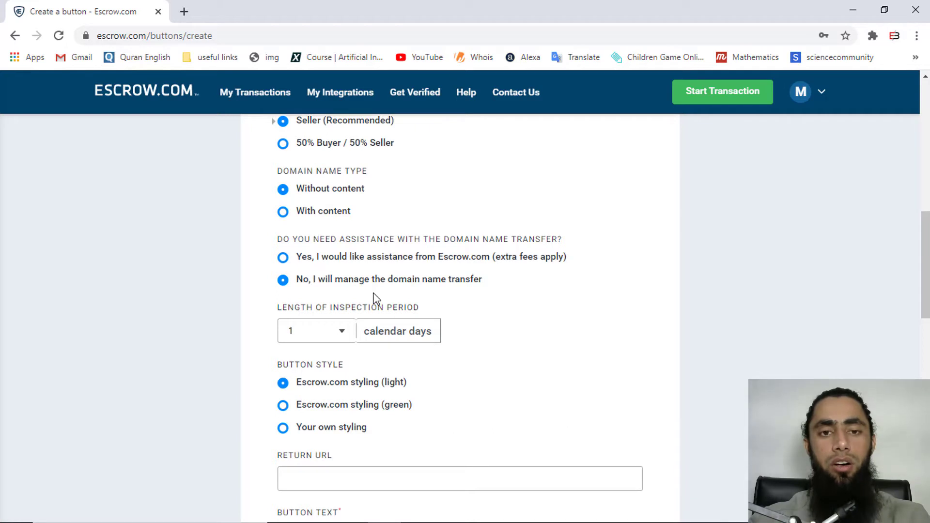
{"action": "scroll", "coordinate": [374, 296], "scroll_direction": "up", "scroll_amount": 1}
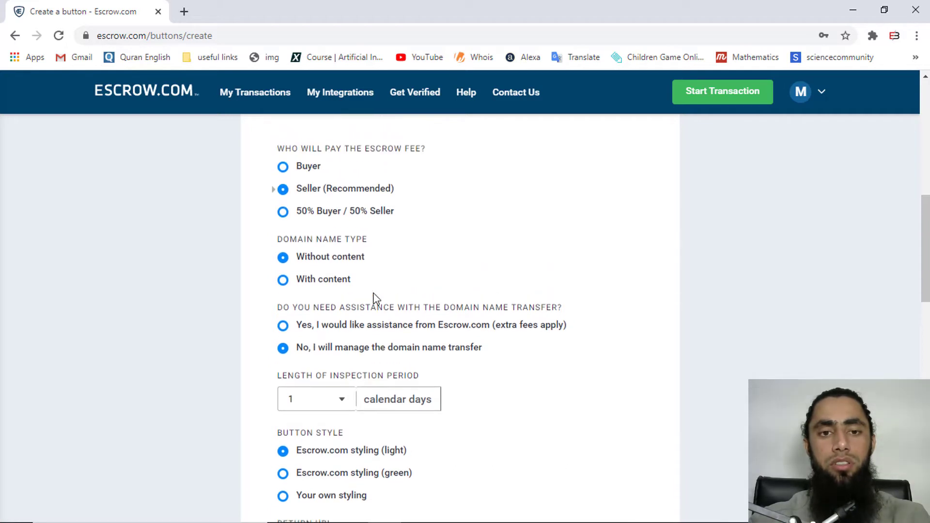
{"action": "left_click", "coordinate": [285, 168]}
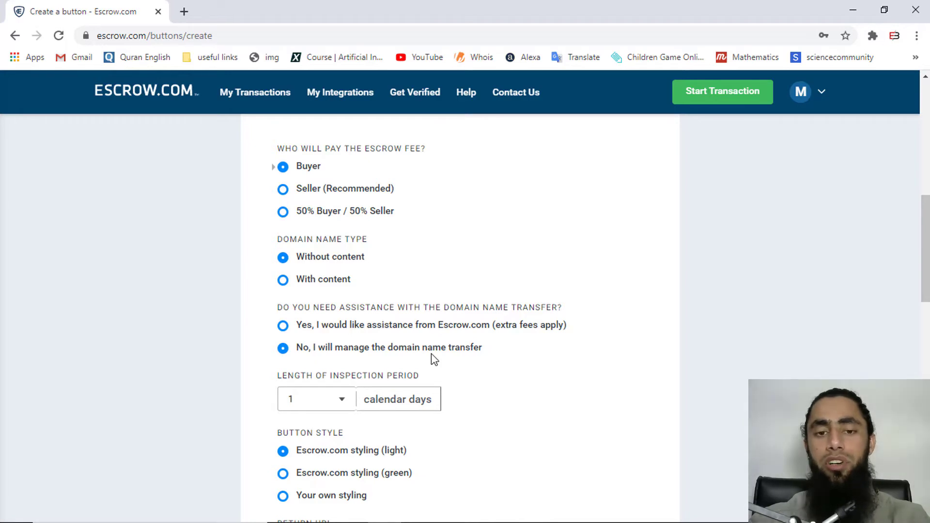
{"action": "scroll", "coordinate": [431, 354], "scroll_direction": "down", "scroll_amount": 15}
{"action": "scroll", "coordinate": [431, 353], "scroll_direction": "up", "scroll_amount": 7}
{"action": "scroll", "coordinate": [431, 354], "scroll_direction": "up", "scroll_amount": 5}
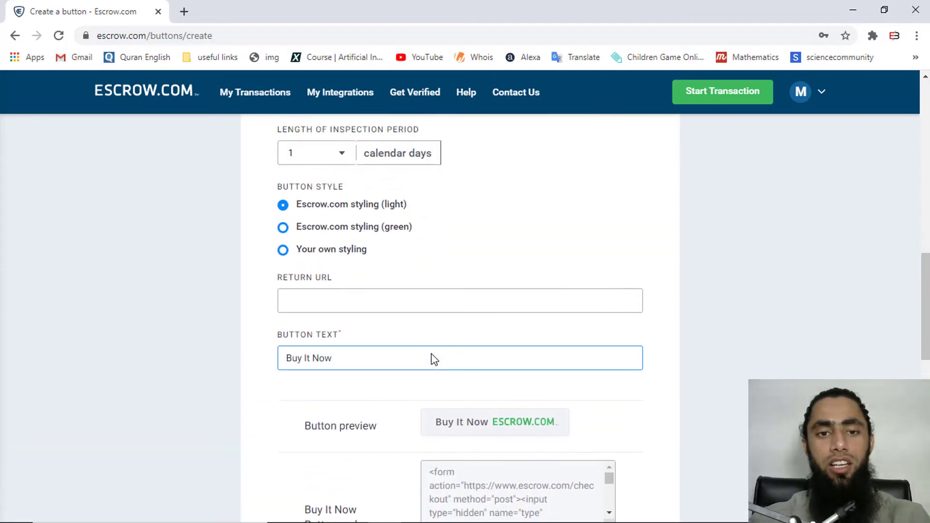
{"action": "left_click", "coordinate": [386, 322]}
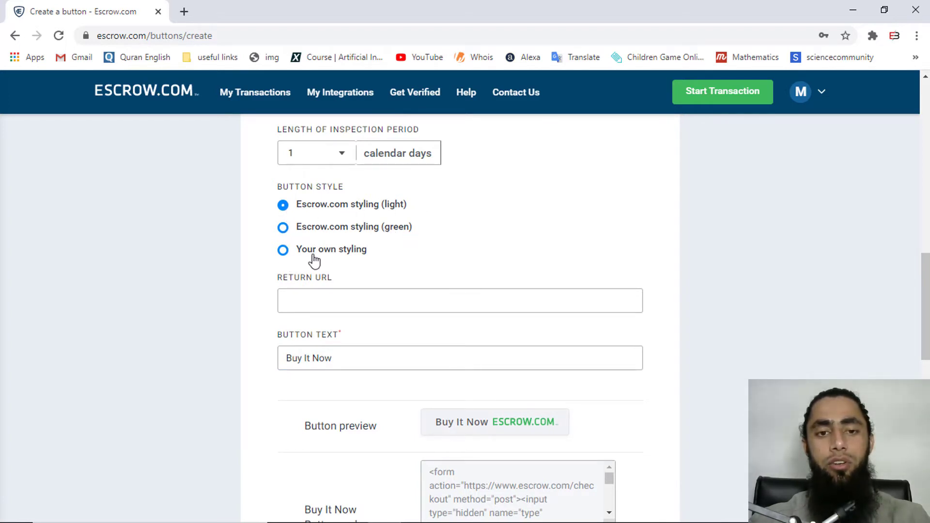
{"action": "scroll", "coordinate": [441, 258], "scroll_direction": "down", "scroll_amount": 2}
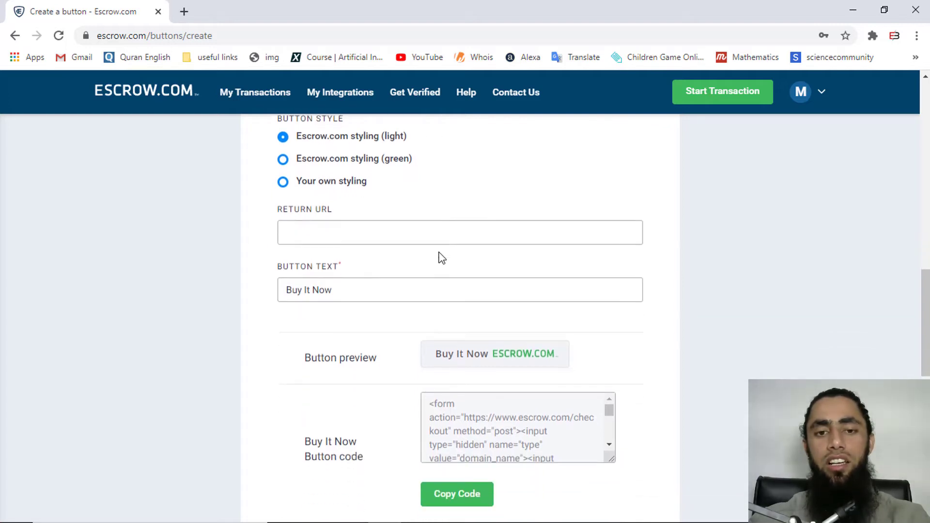
{"action": "left_click", "coordinate": [366, 233]}
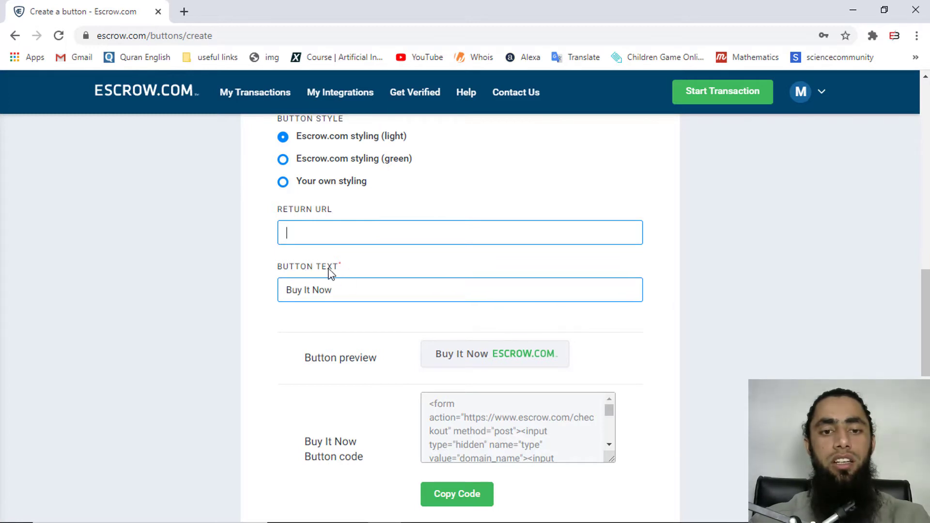
Replace the button text 'Buy It Now' with 'Pay Now' and review the embed code.
{"action": "left_click_drag", "start_coordinate": [334, 292], "coordinate": [279, 293]}
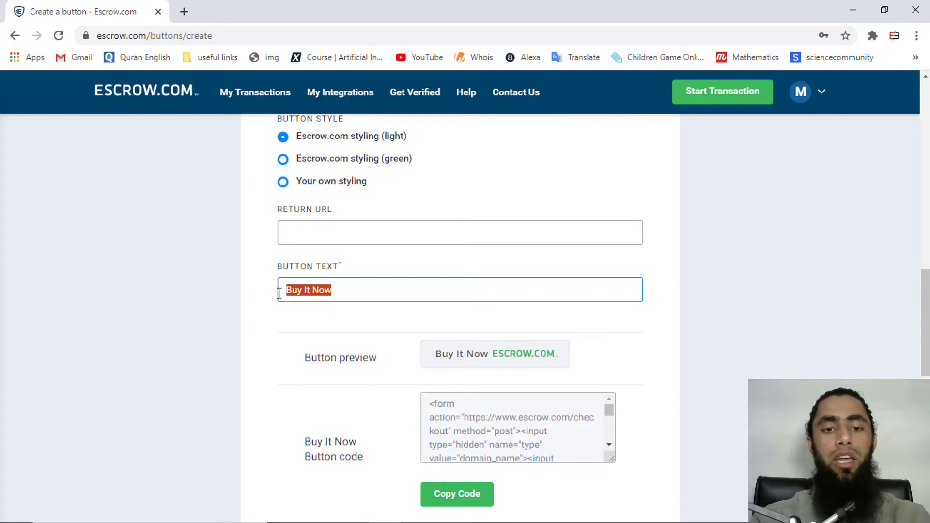
{"action": "type", "text": "P"}
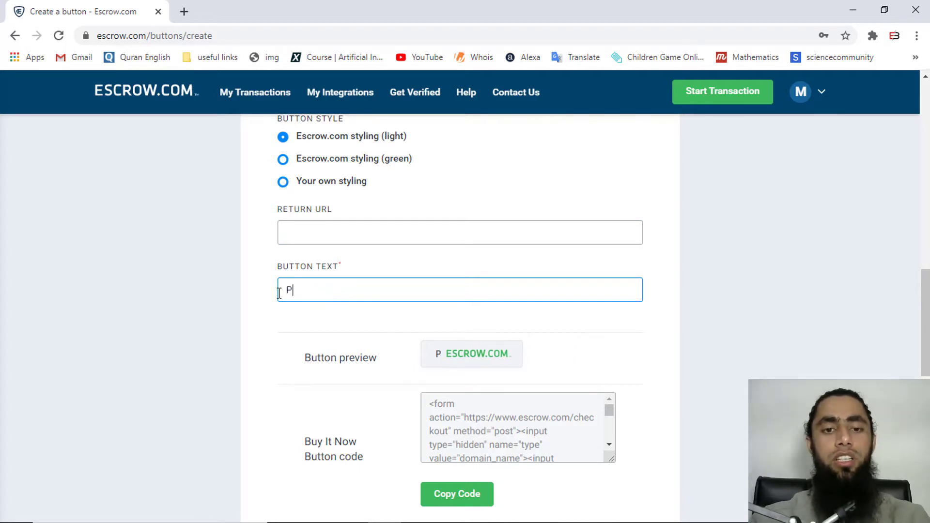
{"action": "type", "text": "ay Now"}
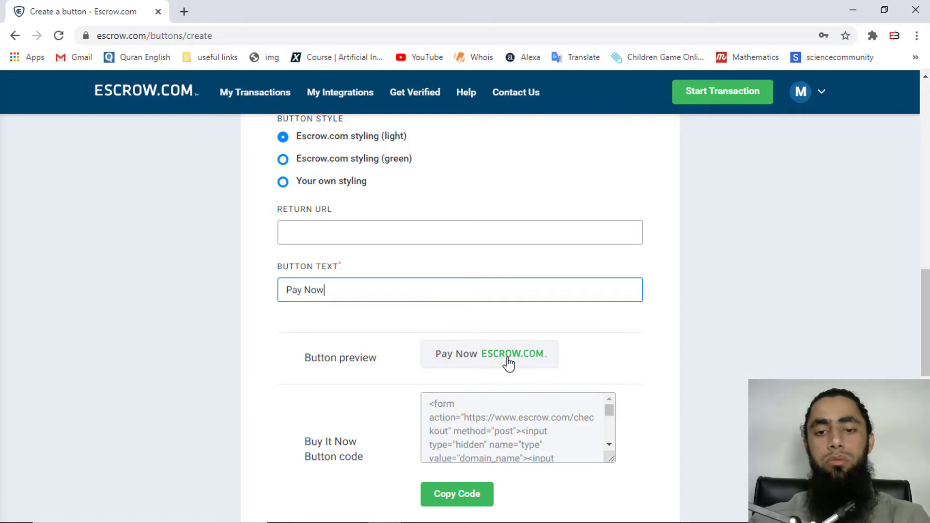
{"action": "scroll", "coordinate": [508, 418], "scroll_direction": "down", "scroll_amount": 3}
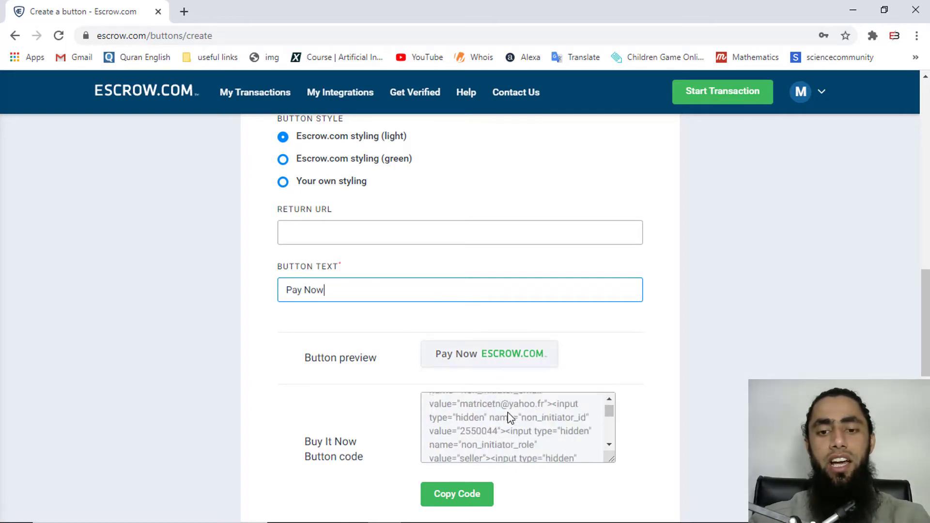